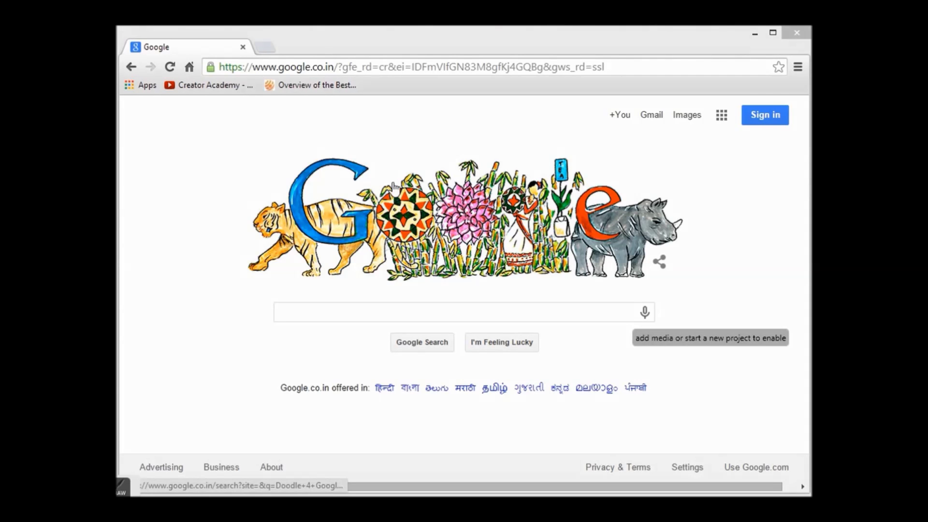
{"action": "left_click", "coordinate": [401, 67]}
{"action": "type", "text": "w"}
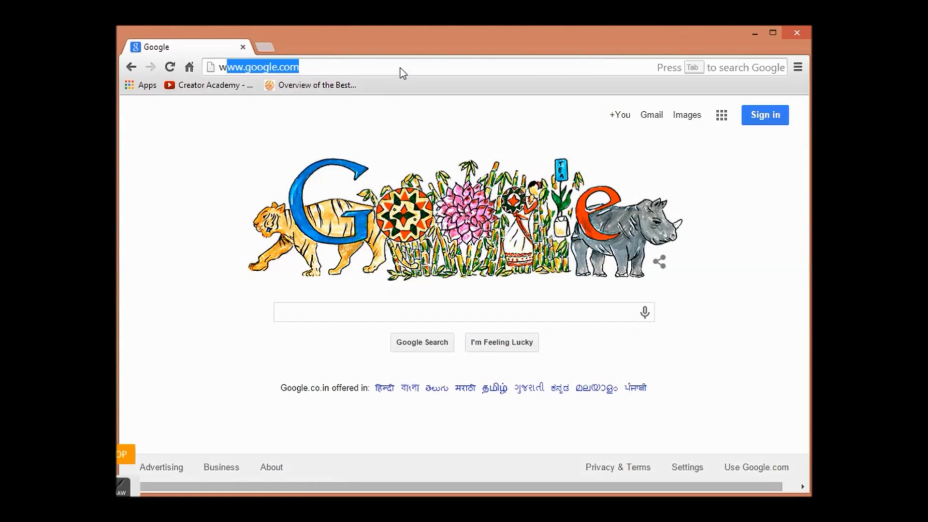
{"action": "type", "text": "ww.p"}
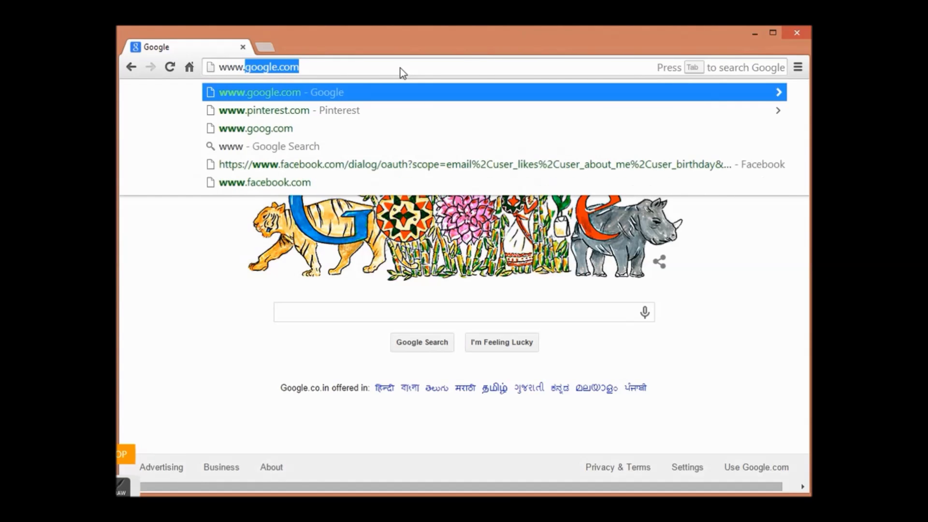
{"action": "type", "text": "inter"}
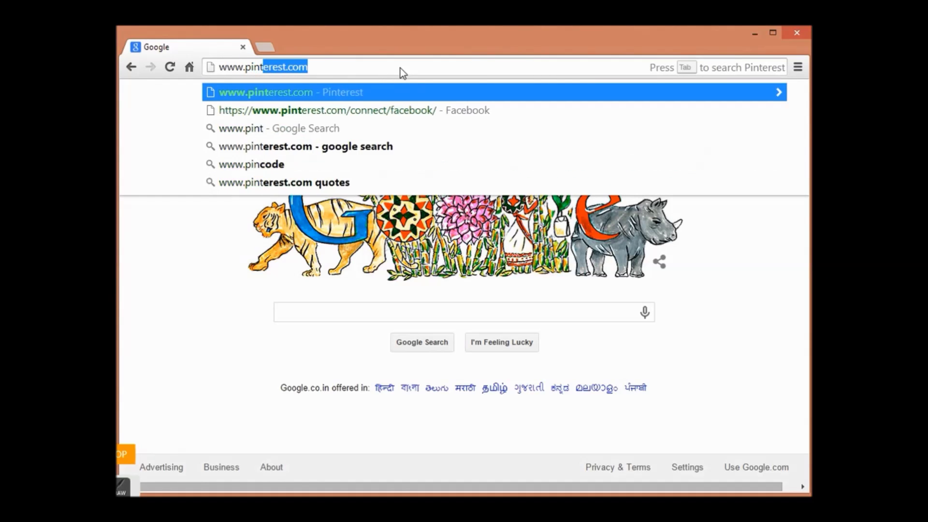
{"action": "key", "text": "BackSpace"}
{"action": "type", "text": "es"}
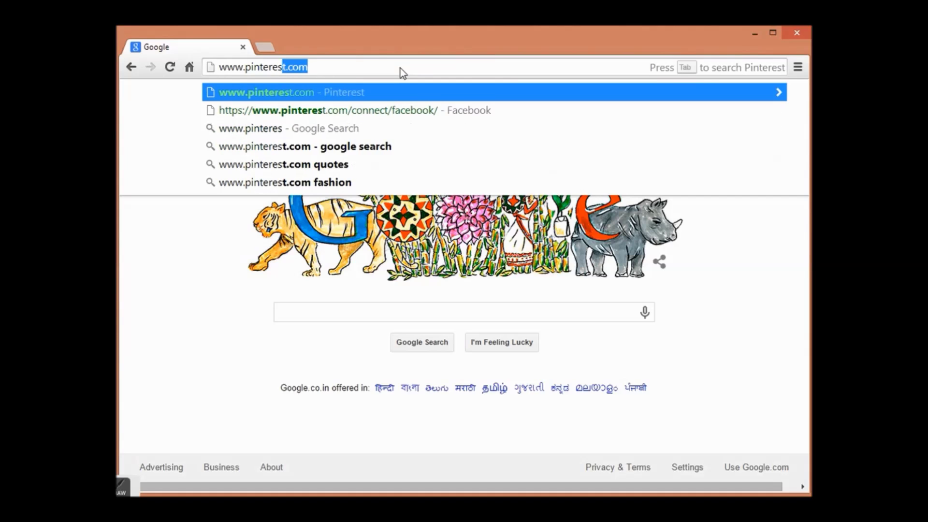
{"action": "type", "text": "t.com"}
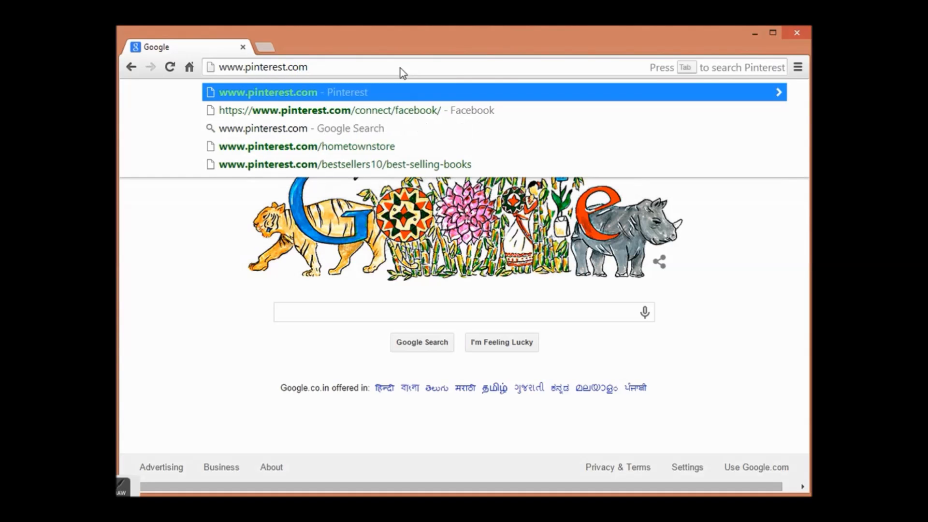
{"action": "key", "text": "Return"}
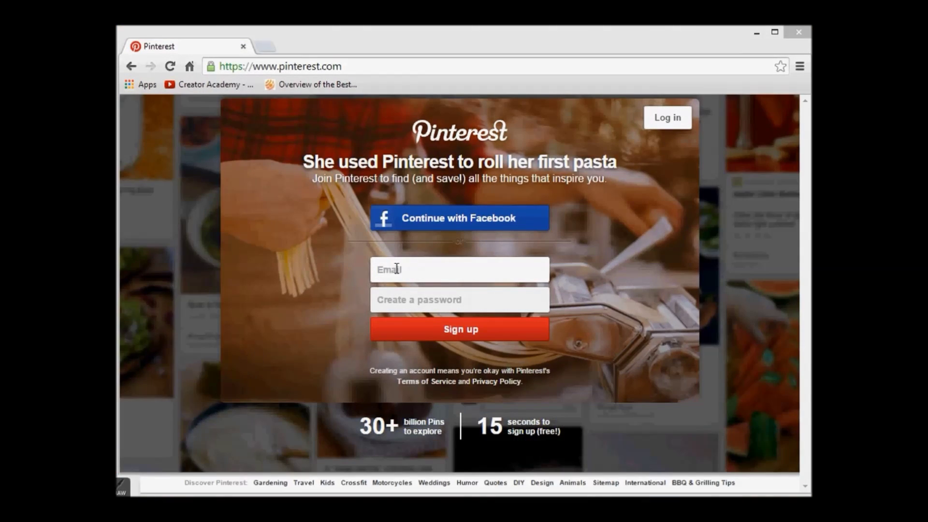
{"action": "left_click", "coordinate": [440, 224]}
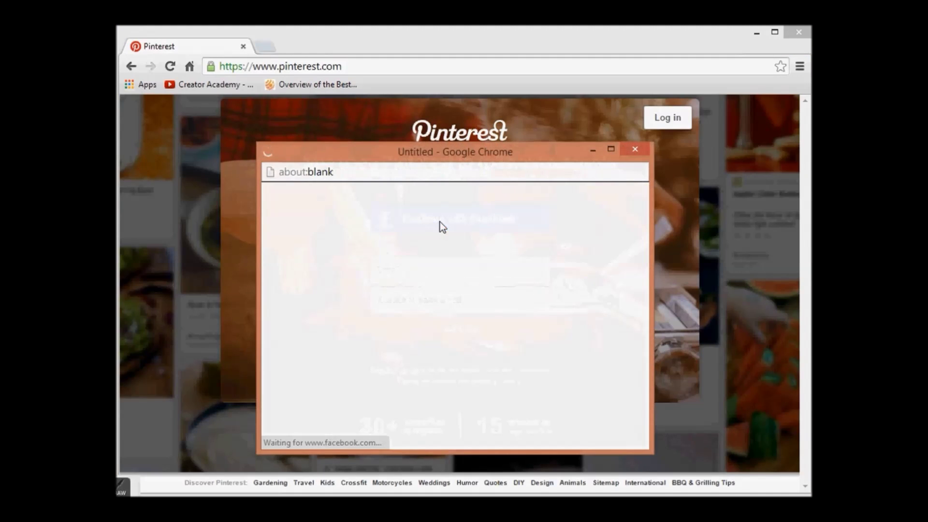
{"action": "left_click", "coordinate": [423, 242]}
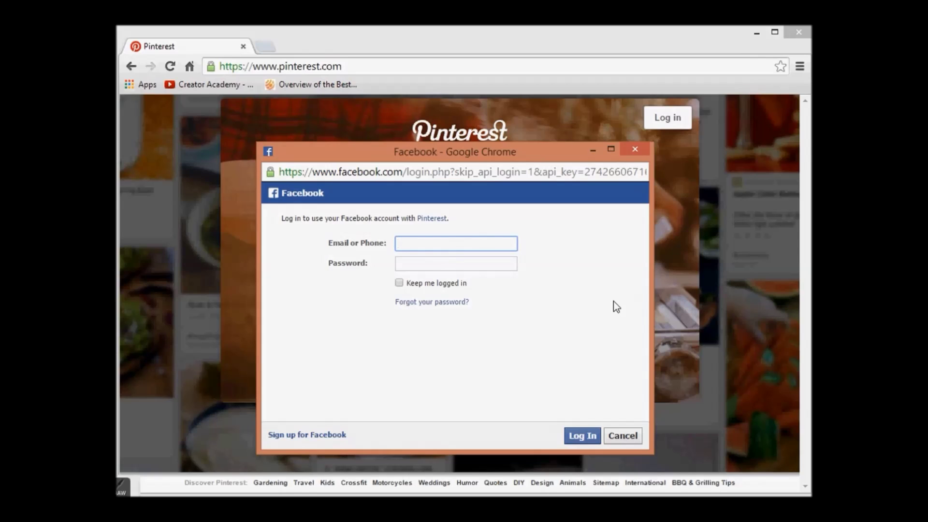
{"action": "key", "text": "Tab"}
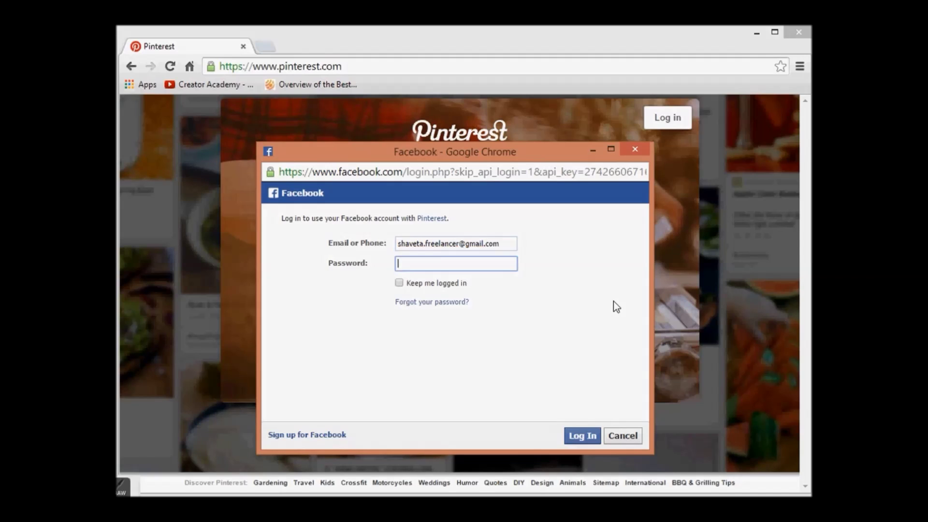
{"action": "type", "text": "•••••••••"}
{"action": "left_click", "coordinate": [399, 283]}
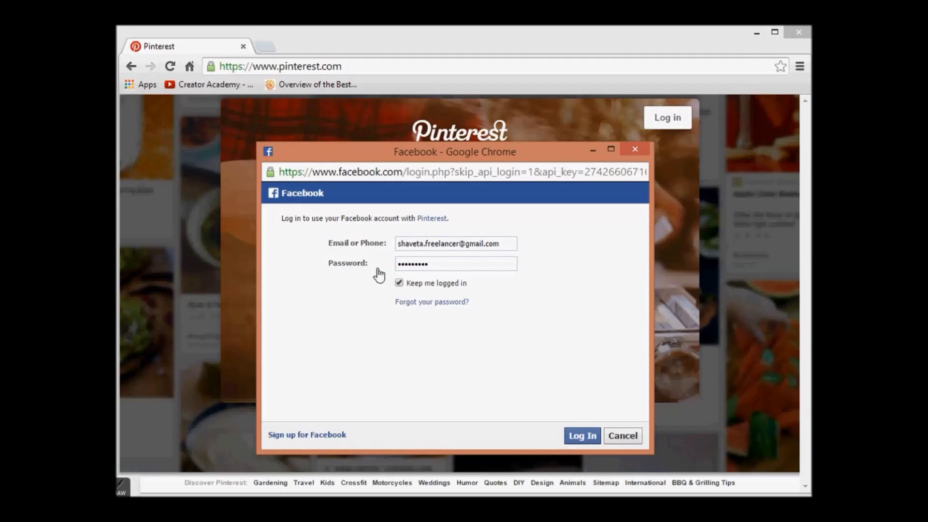
{"action": "left_click", "coordinate": [640, 150]}
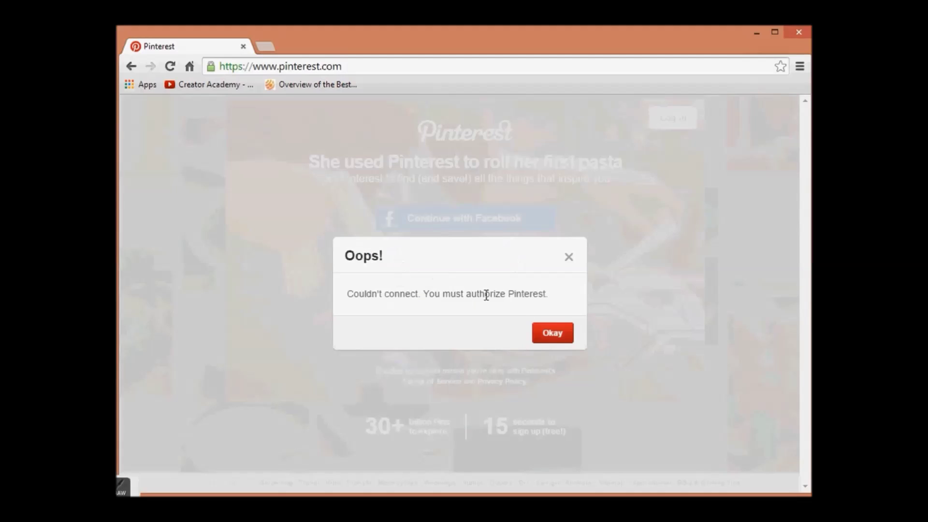
{"action": "left_click", "coordinate": [553, 333]}
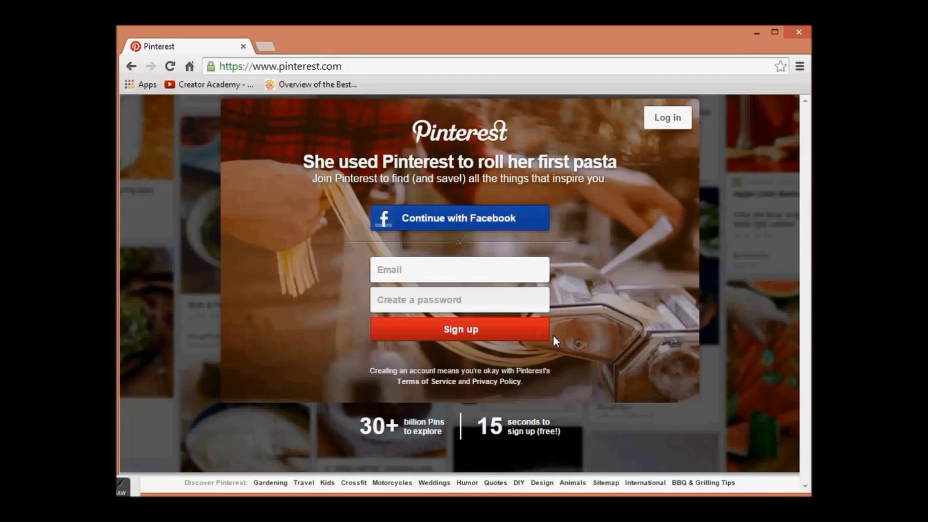
Step: Enter the account's e-mail address and a password on the sign-up form, then submit it
{"action": "left_click", "coordinate": [477, 269]}
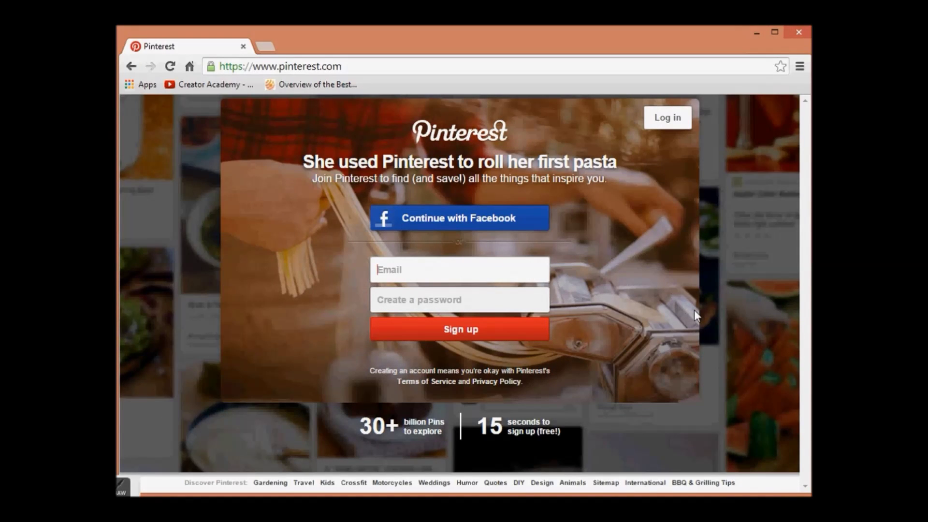
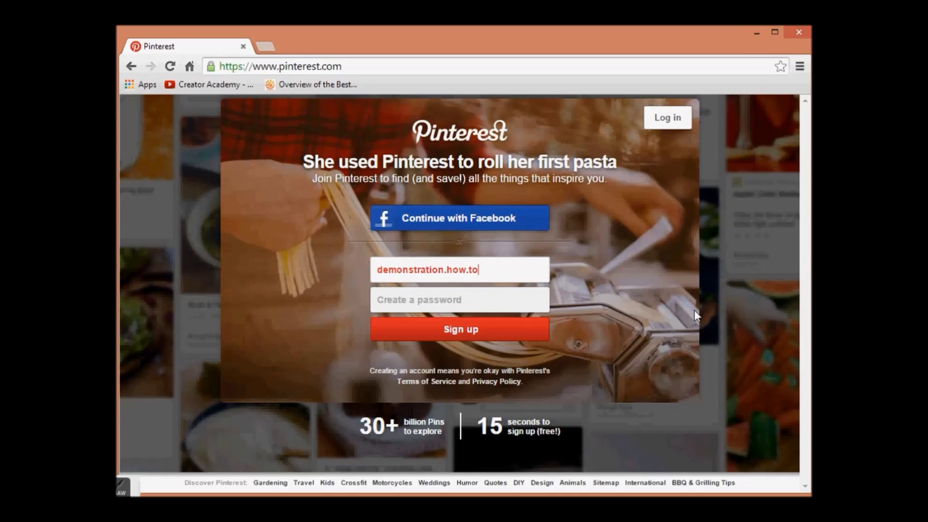
{"action": "key", "text": "Tab"}
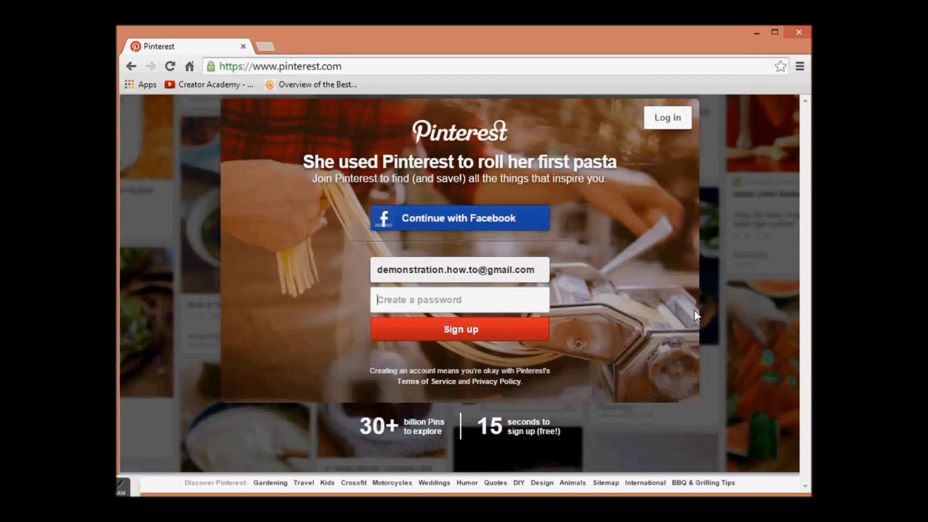
{"action": "type", "text": "••"}
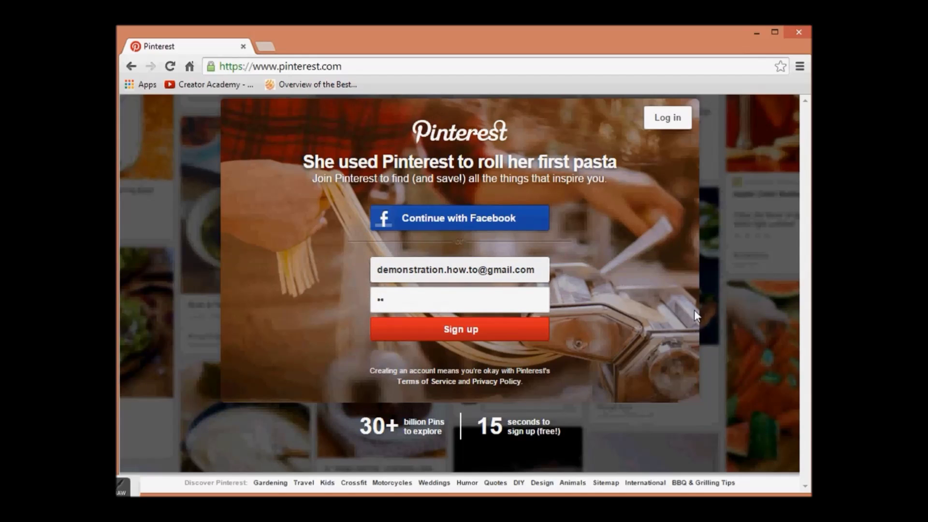
{"action": "key", "text": "BackSpace"}
{"action": "key", "text": "BackSpace"}
{"action": "type", "text": "••••••••••••••"}
{"action": "key", "text": "BackSpace"}
{"action": "key", "text": "BackSpace"}
{"action": "type", "text": "•••"}
{"action": "key", "text": "BackSpace"}
{"action": "key", "text": "BackSpace"}
{"action": "key", "text": "BackSpace"}
{"action": "key", "text": "BackSpace"}
{"action": "type", "text": "•••"}
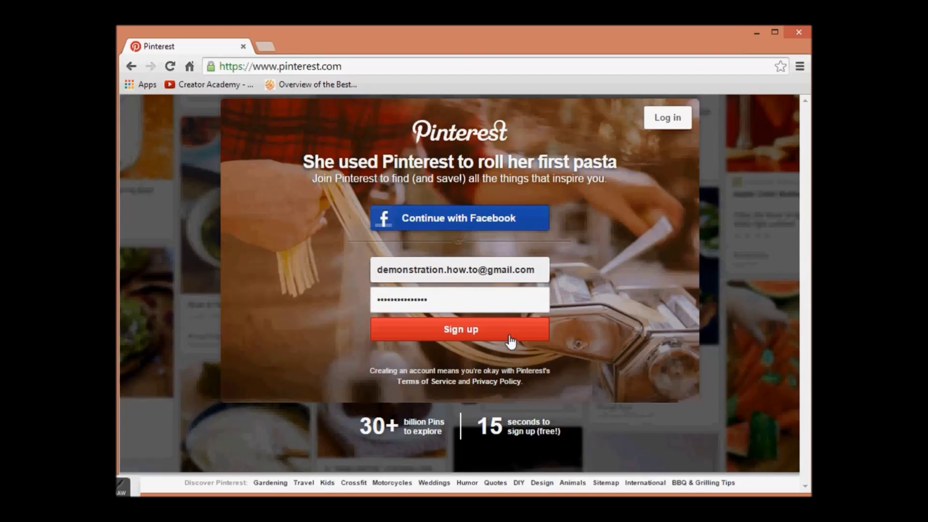
{"action": "left_click", "coordinate": [510, 336]}
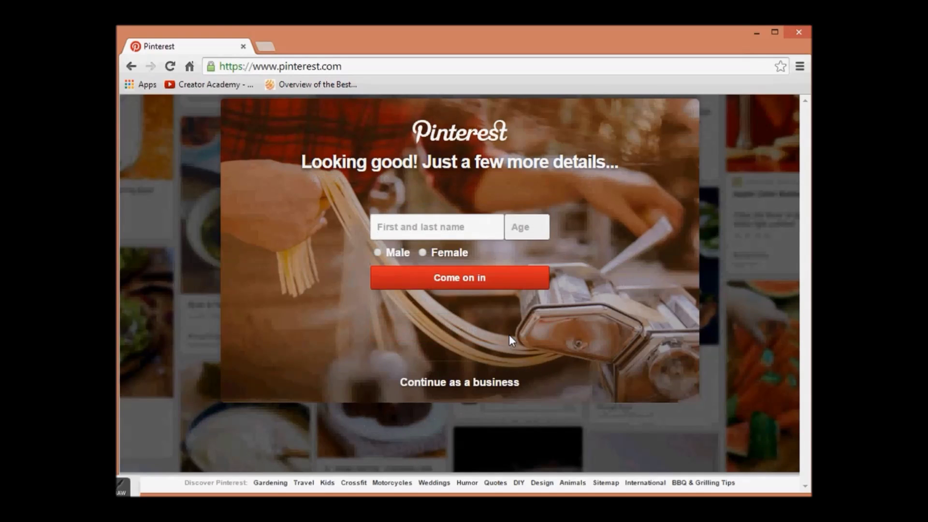
Step: Fill in the name Demonstration, age 27 and Female gender, then continue
{"action": "left_click", "coordinate": [472, 230]}
{"action": "type", "text": "Demonst"}
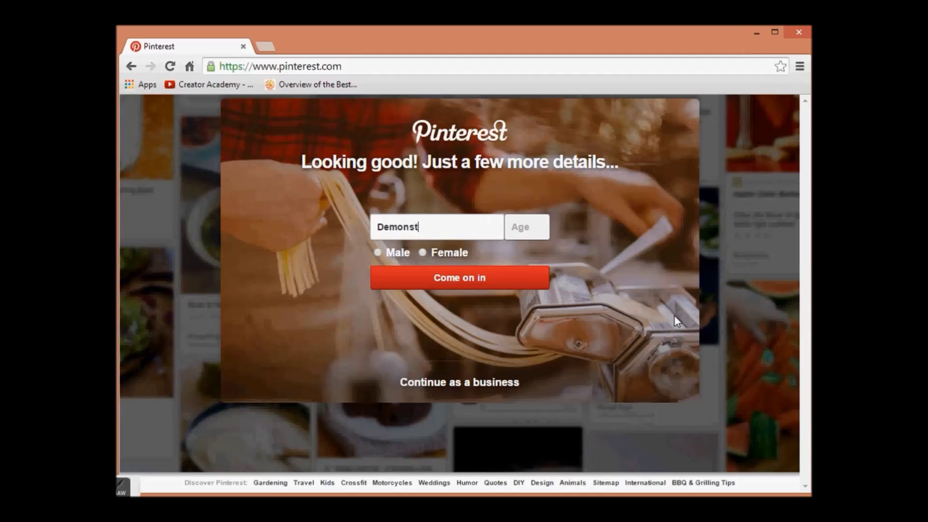
{"action": "type", "text": "ration"}
{"action": "left_click", "coordinate": [525, 226]}
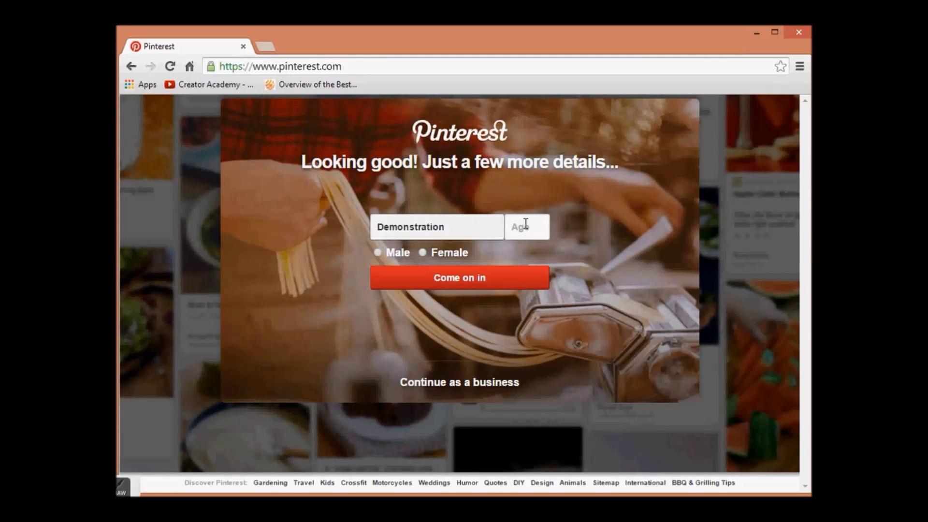
{"action": "type", "text": "27"}
{"action": "left_click", "coordinate": [422, 252]}
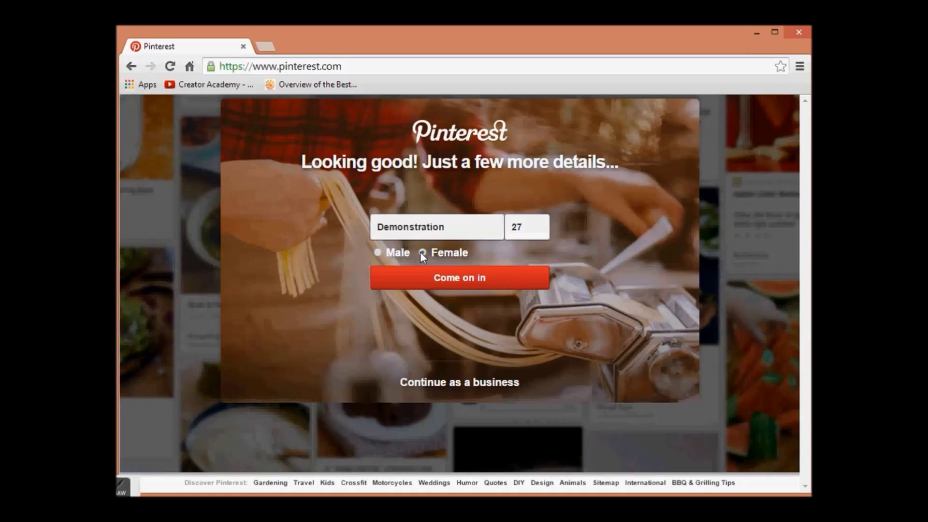
{"action": "left_click", "coordinate": [441, 283]}
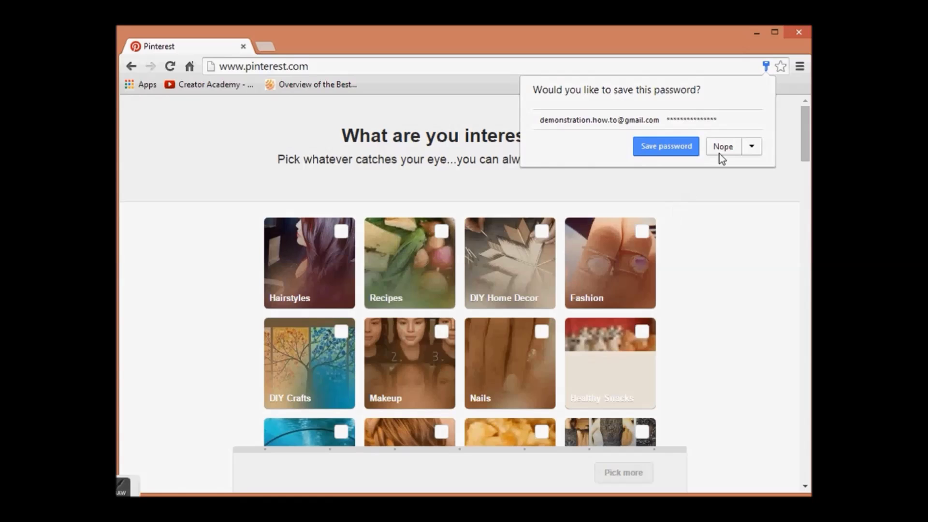
{"action": "left_click", "coordinate": [720, 151]}
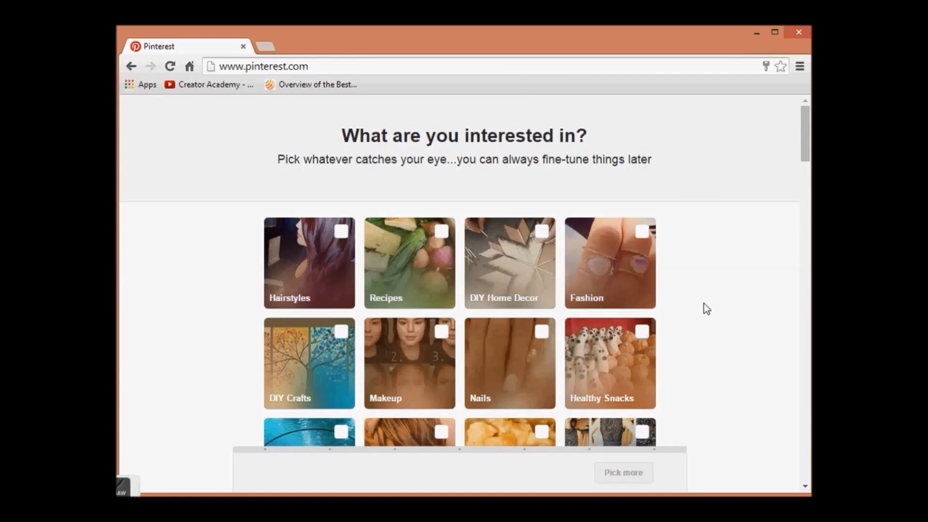
{"action": "scroll", "coordinate": [704, 304], "scroll_direction": "down", "scroll_amount": 1}
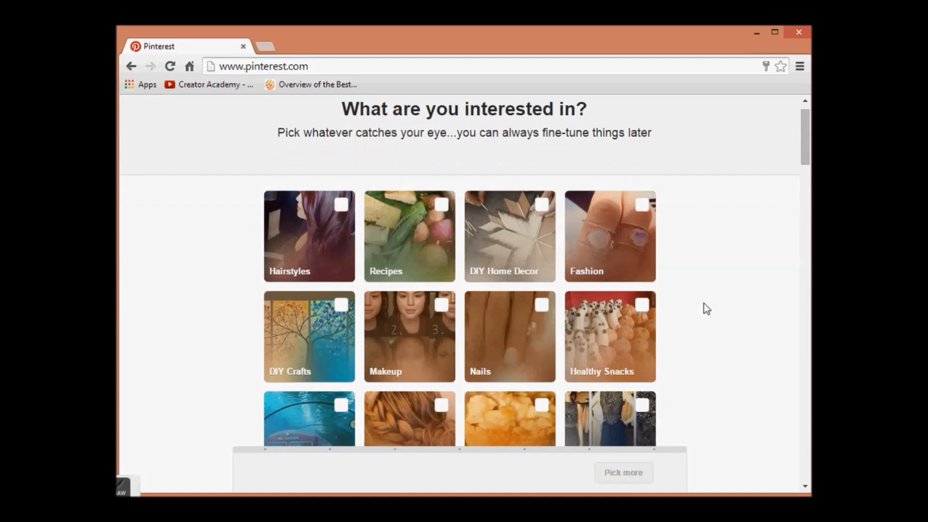
{"action": "scroll", "coordinate": [703, 304], "scroll_direction": "down", "scroll_amount": 2}
{"action": "scroll", "coordinate": [704, 303], "scroll_direction": "down", "scroll_amount": 4}
{"action": "scroll", "coordinate": [704, 303], "scroll_direction": "down", "scroll_amount": 5}
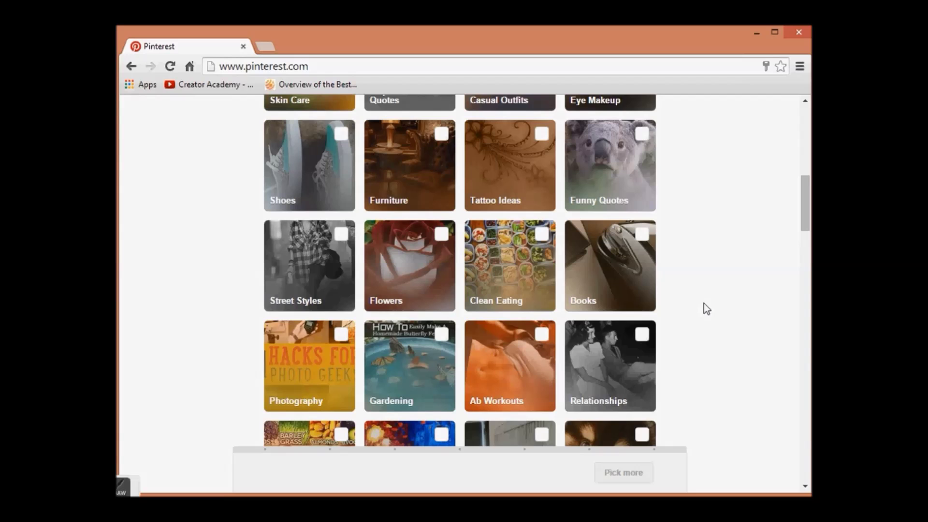
{"action": "scroll", "coordinate": [703, 303], "scroll_direction": "down", "scroll_amount": 2}
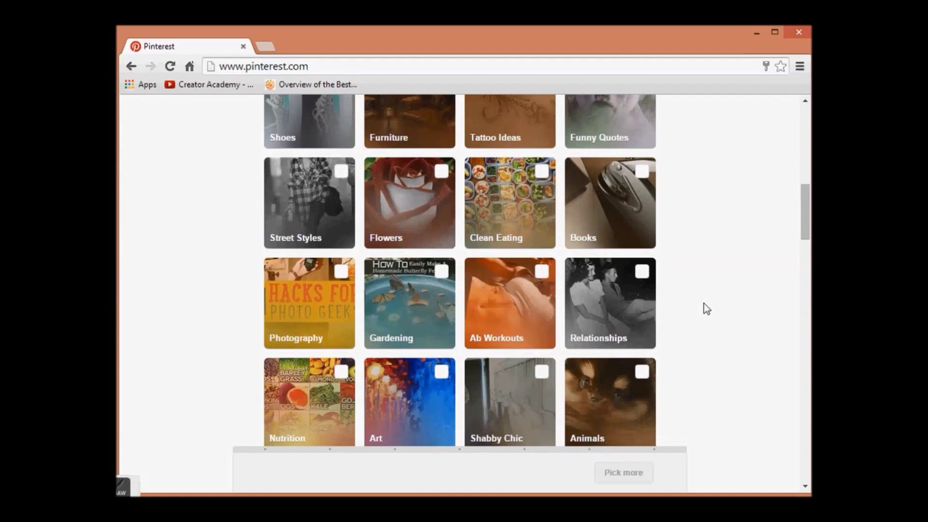
{"action": "scroll", "coordinate": [703, 303], "scroll_direction": "down", "scroll_amount": 1}
{"action": "scroll", "coordinate": [704, 303], "scroll_direction": "down", "scroll_amount": 7}
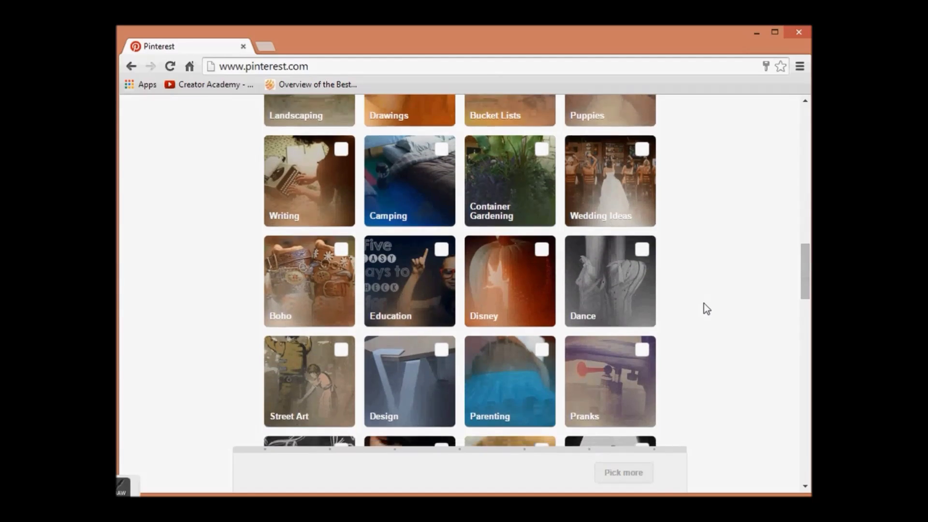
{"action": "scroll", "coordinate": [703, 303], "scroll_direction": "down", "scroll_amount": 3}
{"action": "scroll", "coordinate": [703, 304], "scroll_direction": "down", "scroll_amount": 12}
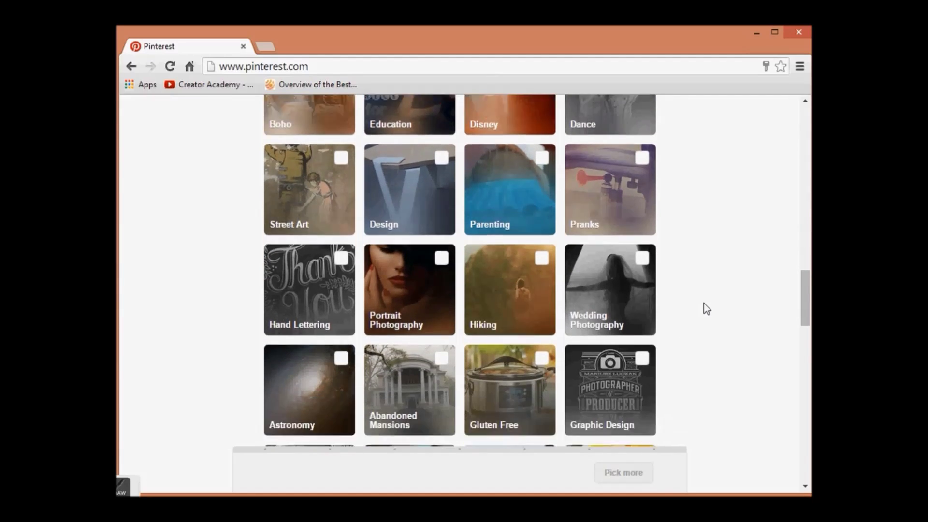
{"action": "scroll", "coordinate": [704, 303], "scroll_direction": "down", "scroll_amount": 7}
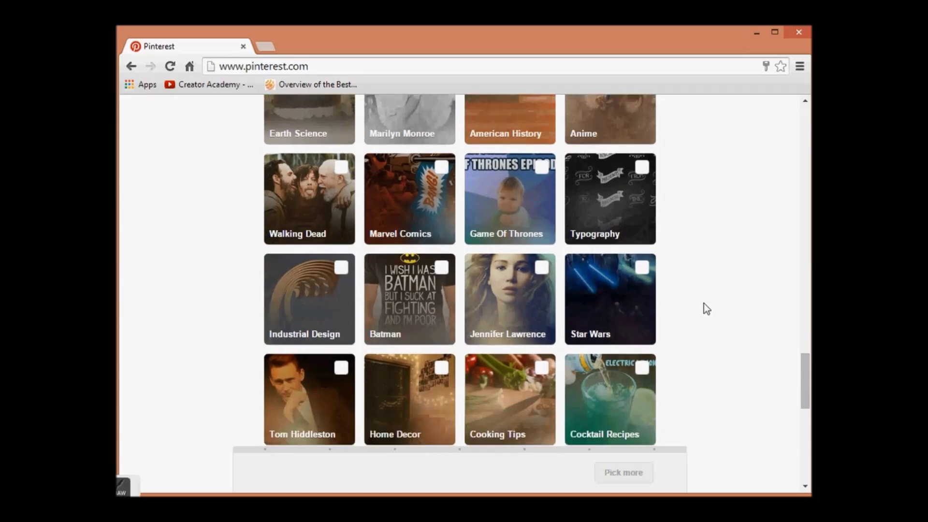
{"action": "scroll", "coordinate": [703, 303], "scroll_direction": "down", "scroll_amount": 5}
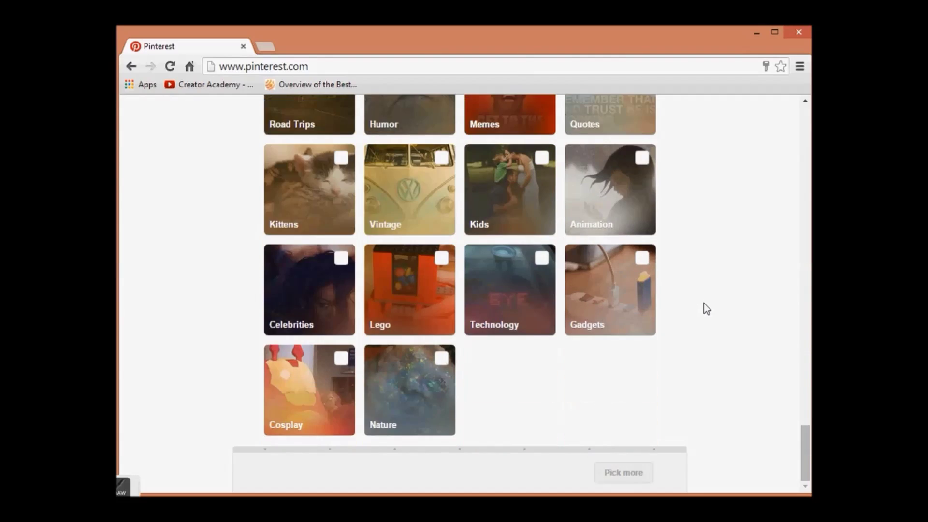
{"action": "key", "text": "Home"}
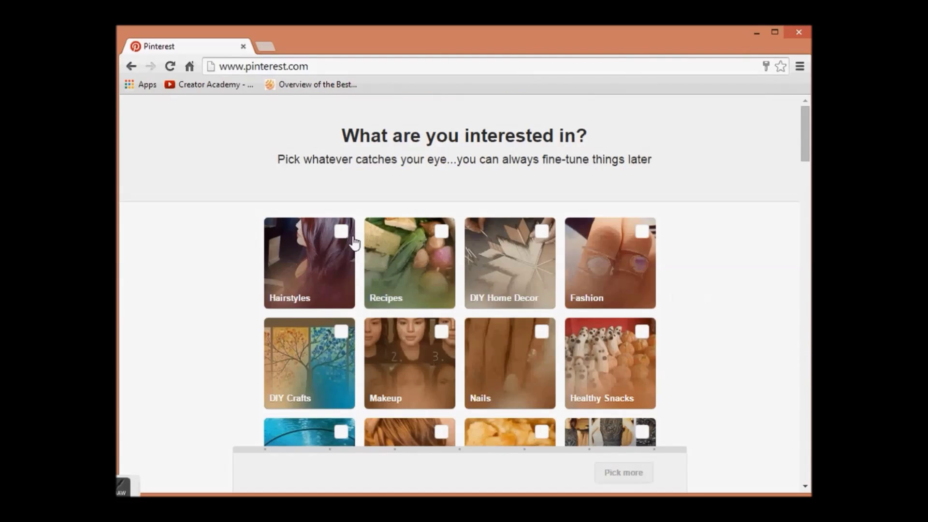
Step: Pick Hairstyles, Recipes, DIY Home Decor, Healthy Snacks, Nails and Braids as interests
{"action": "left_click", "coordinate": [341, 233]}
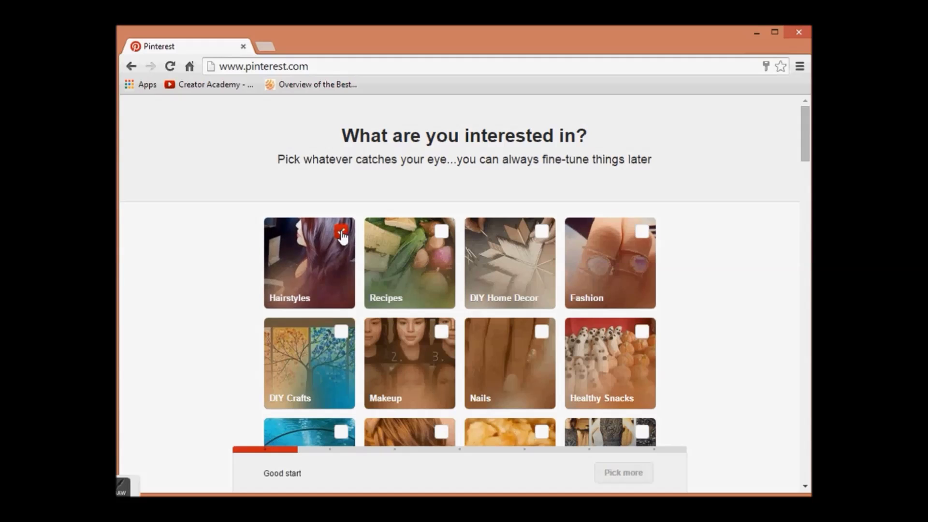
{"action": "left_click", "coordinate": [439, 240]}
{"action": "left_click", "coordinate": [541, 238]}
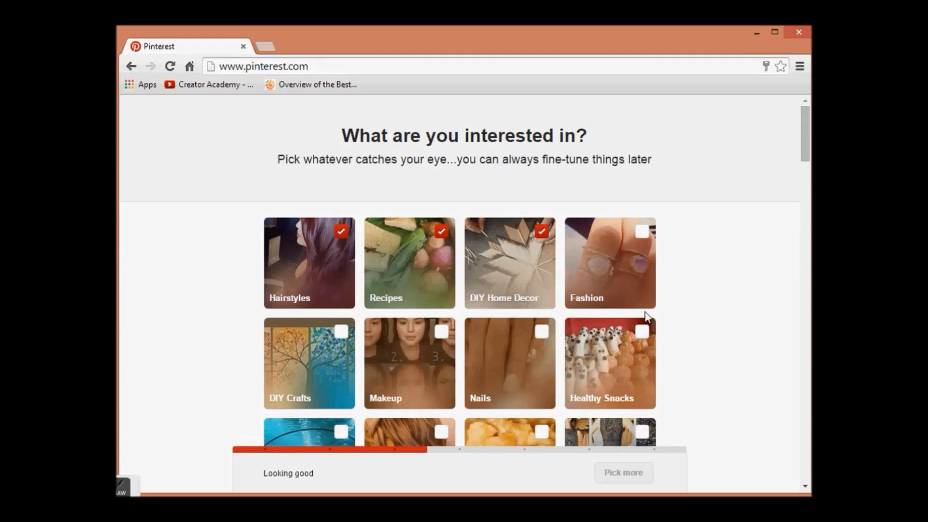
{"action": "left_click", "coordinate": [640, 352]}
{"action": "left_click", "coordinate": [541, 334]}
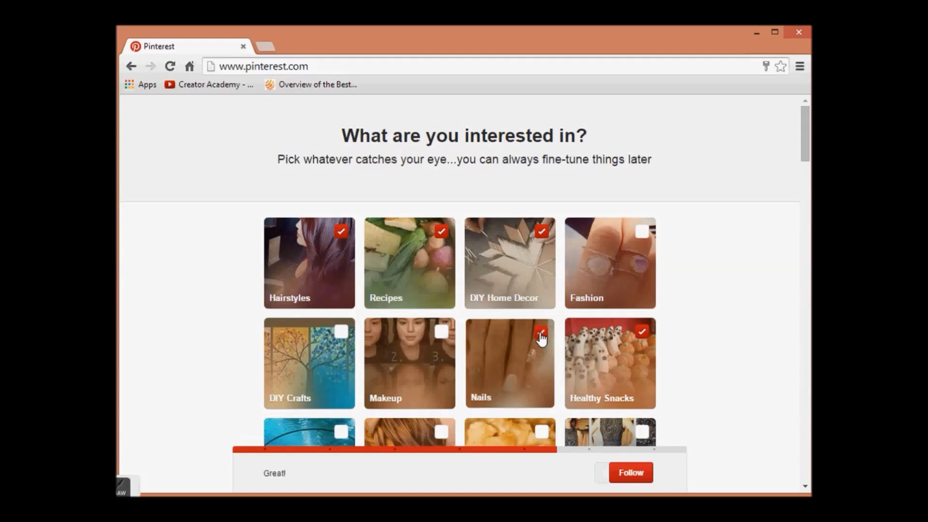
{"action": "scroll", "coordinate": [542, 337], "scroll_direction": "down", "scroll_amount": 3}
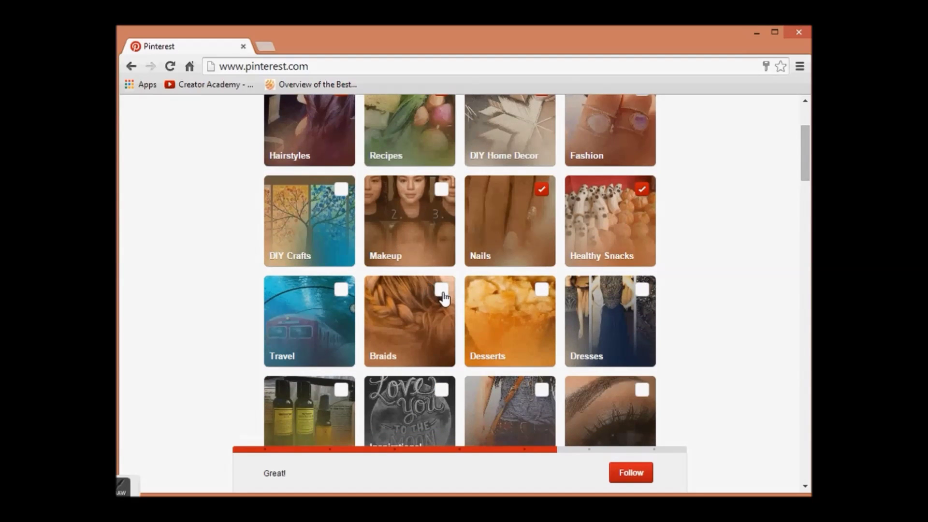
{"action": "left_click", "coordinate": [441, 290]}
Step: Also pick Eye Makeup, Ab Workouts, Relationships and Wedding Photography further down the list
{"action": "scroll", "coordinate": [586, 408], "scroll_direction": "down", "scroll_amount": 2}
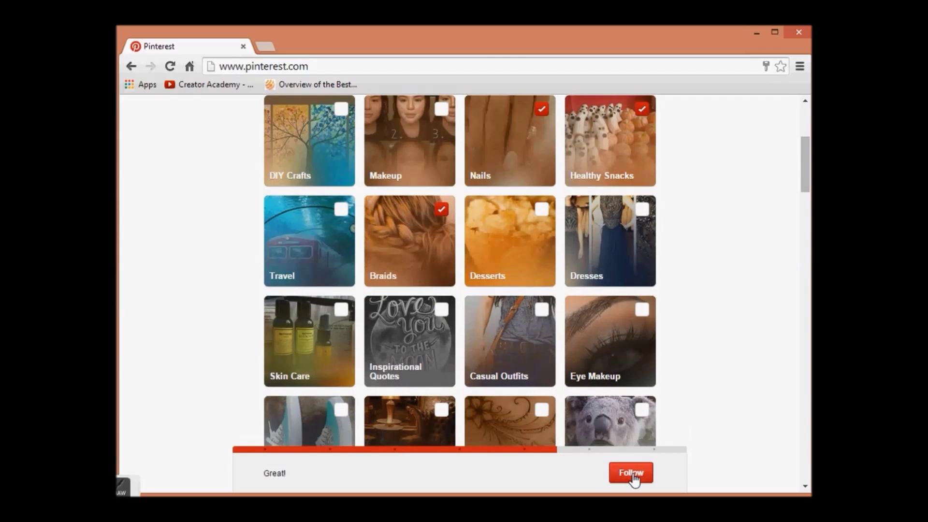
{"action": "scroll", "coordinate": [648, 348], "scroll_direction": "down", "scroll_amount": 3}
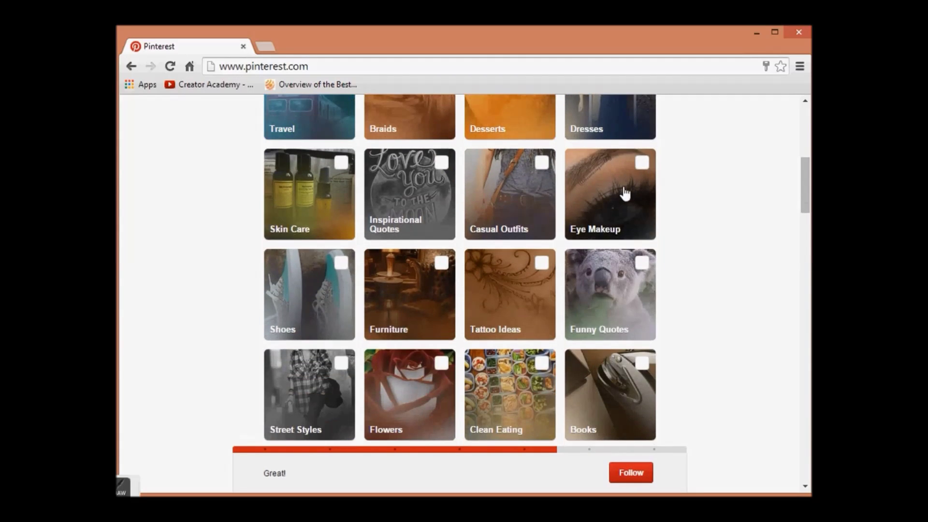
{"action": "left_click", "coordinate": [642, 163]}
{"action": "scroll", "coordinate": [679, 328], "scroll_direction": "down", "scroll_amount": 3}
{"action": "scroll", "coordinate": [679, 328], "scroll_direction": "down", "scroll_amount": 3}
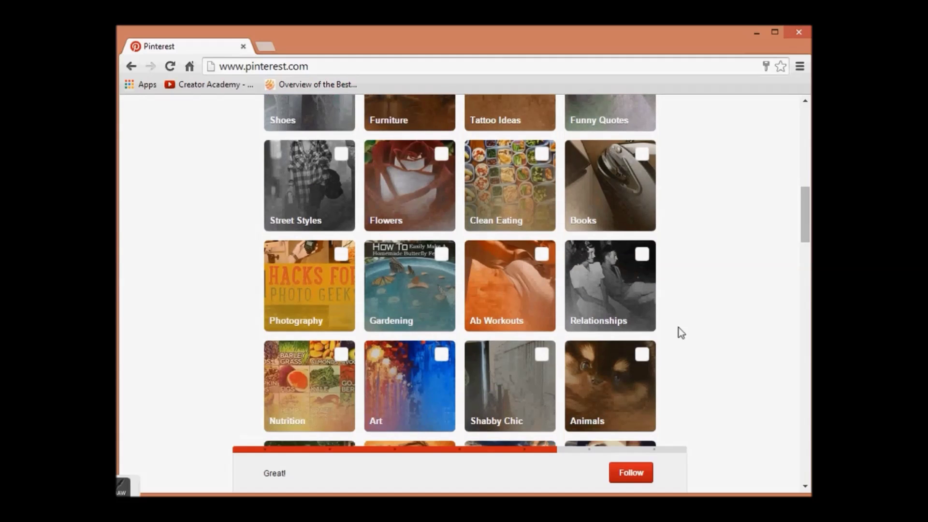
{"action": "left_click", "coordinate": [543, 185]}
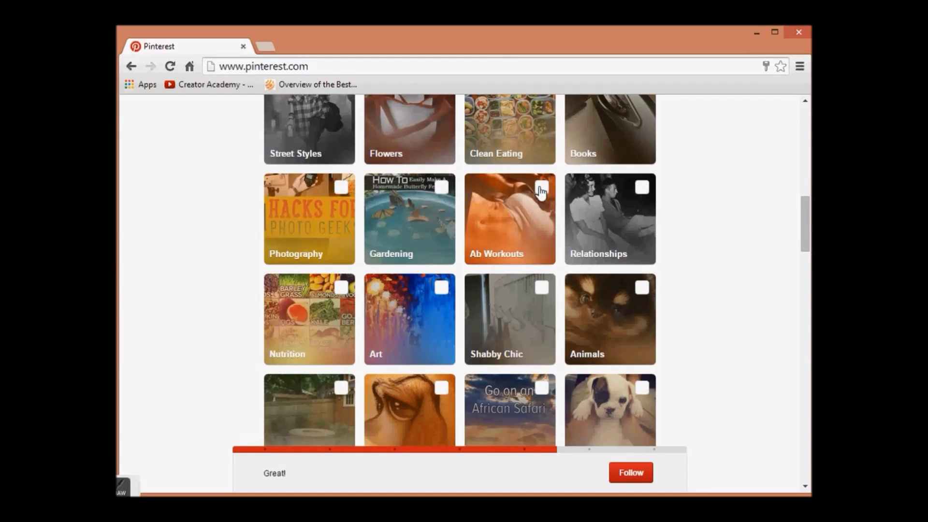
{"action": "left_click", "coordinate": [640, 189]}
{"action": "scroll", "coordinate": [551, 342], "scroll_direction": "down", "scroll_amount": 5}
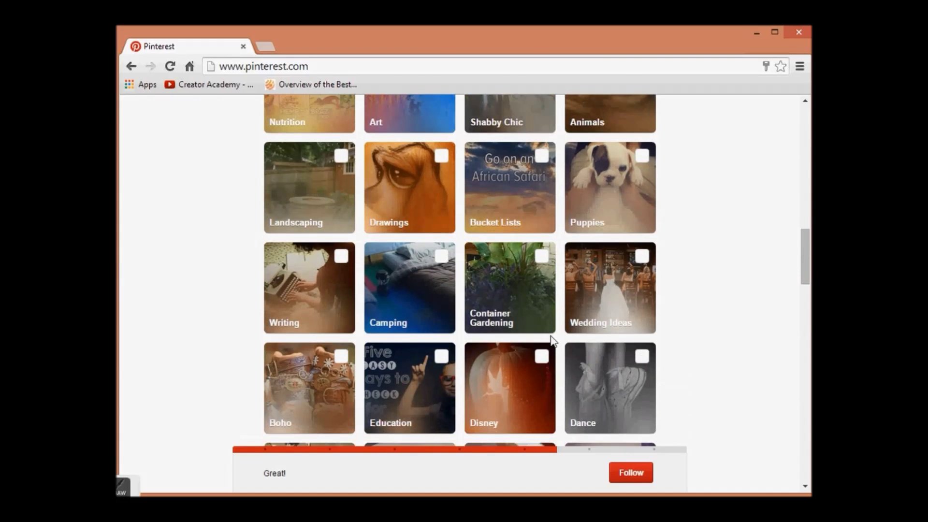
{"action": "scroll", "coordinate": [551, 342], "scroll_direction": "down", "scroll_amount": 4}
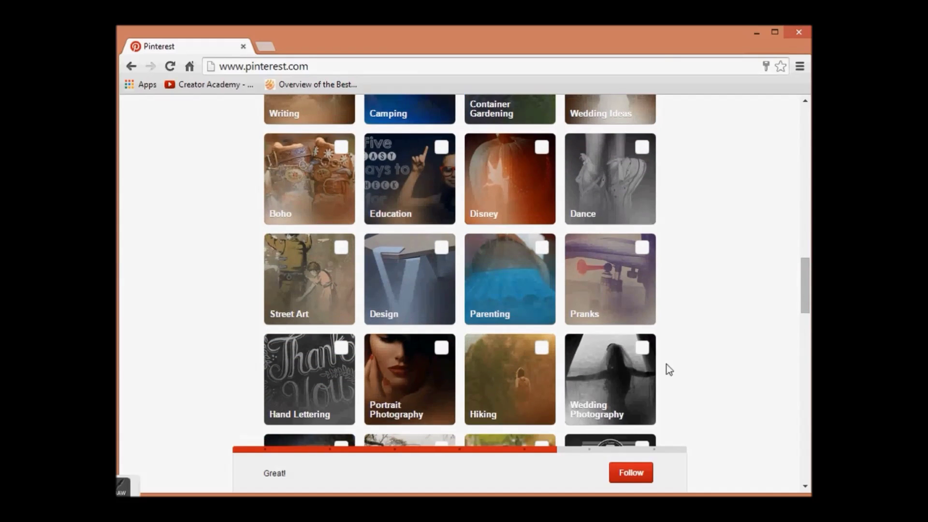
{"action": "left_click", "coordinate": [642, 348]}
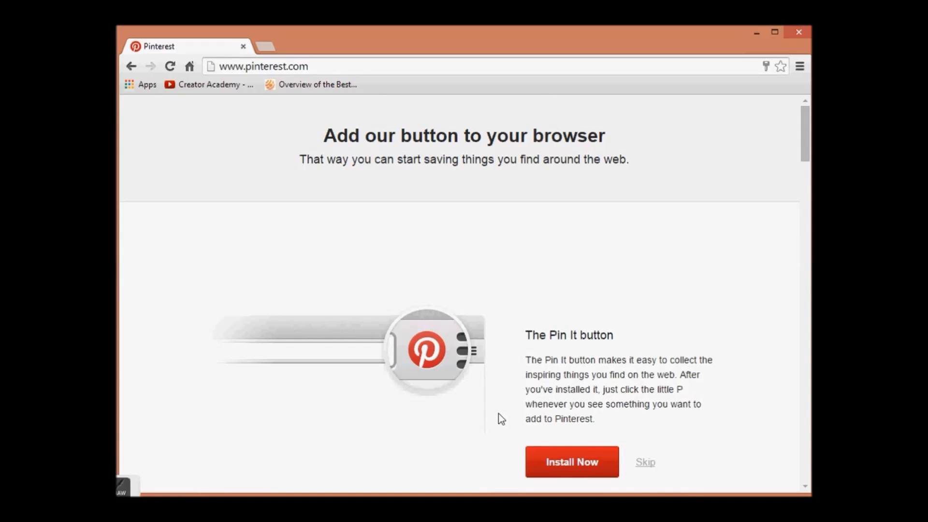
Step: Install the Pin It button and confirm adding the extension to Chrome
{"action": "left_click", "coordinate": [557, 467]}
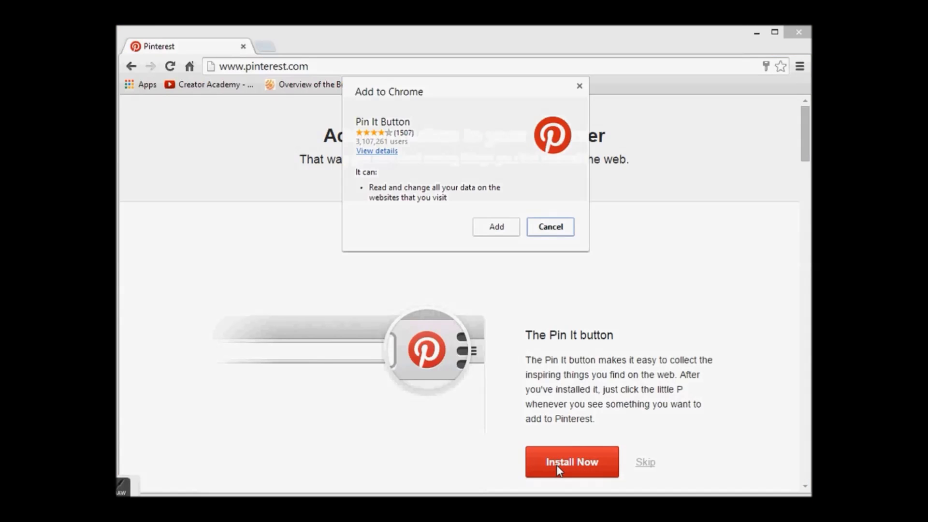
{"action": "left_click", "coordinate": [499, 234]}
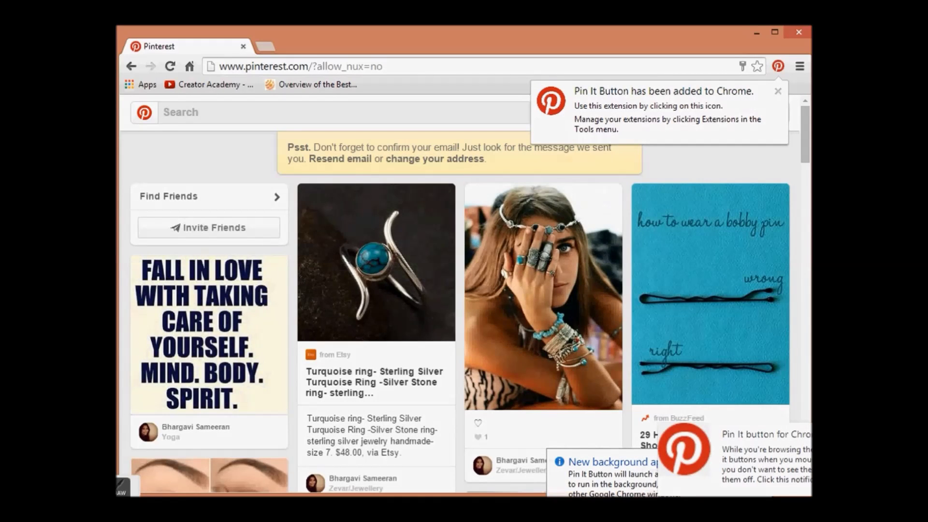
Step: Dismiss the Pin It and background-app notices, then go to the Demonstration profile page
{"action": "left_click", "coordinate": [792, 433]}
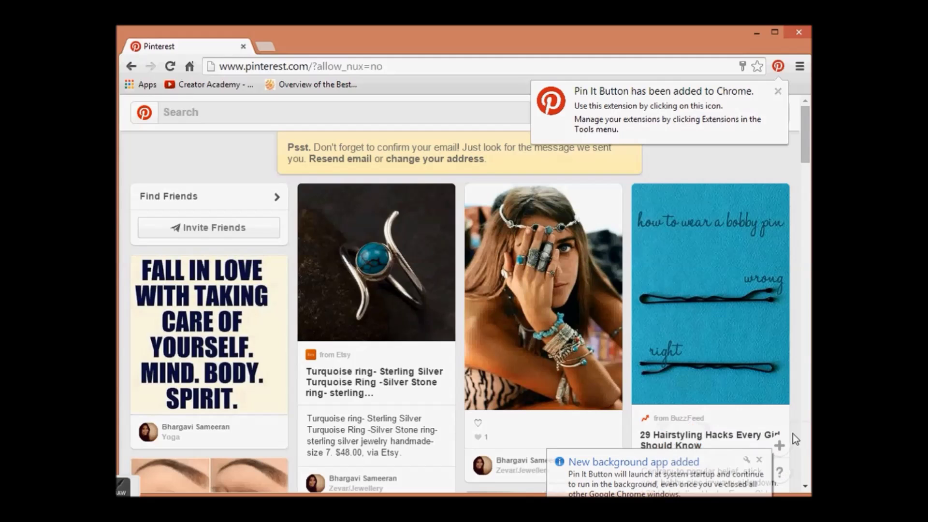
{"action": "left_click", "coordinate": [759, 459]}
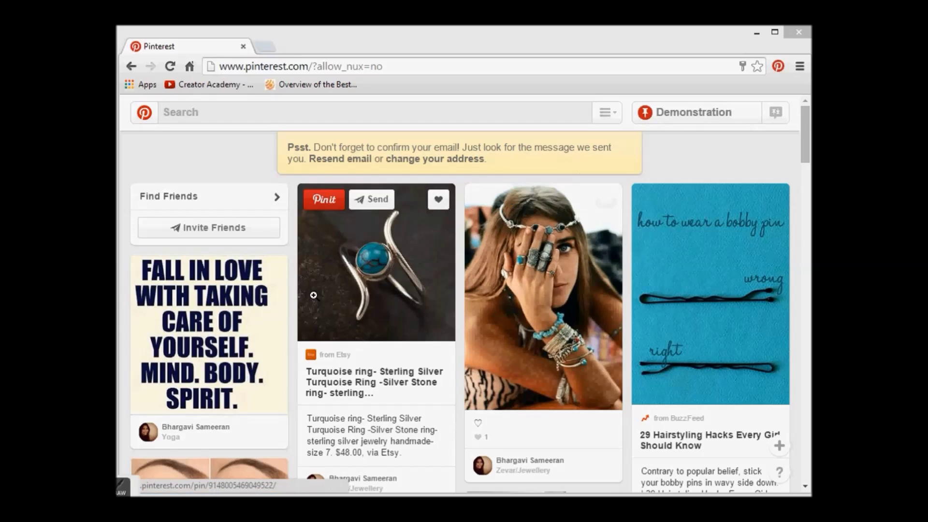
{"action": "mouse_move", "coordinate": [614, 280]}
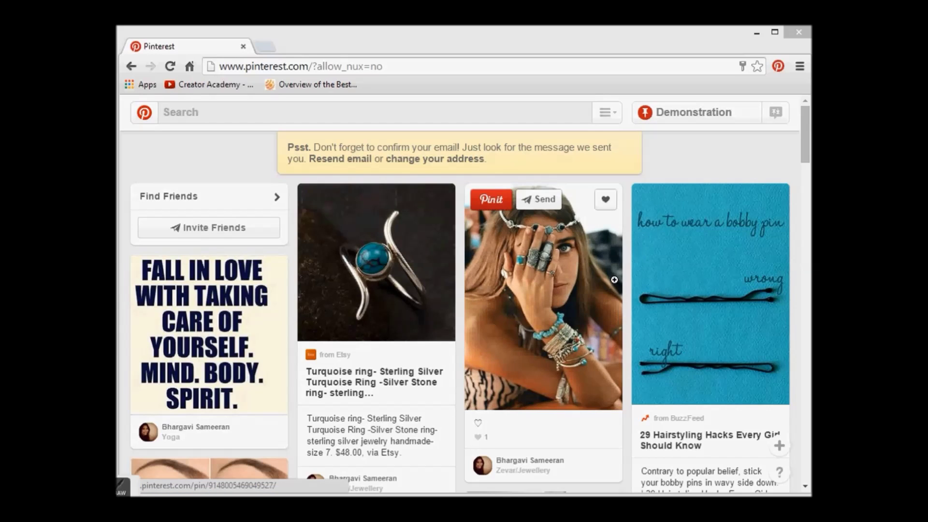
{"action": "left_click", "coordinate": [747, 120]}
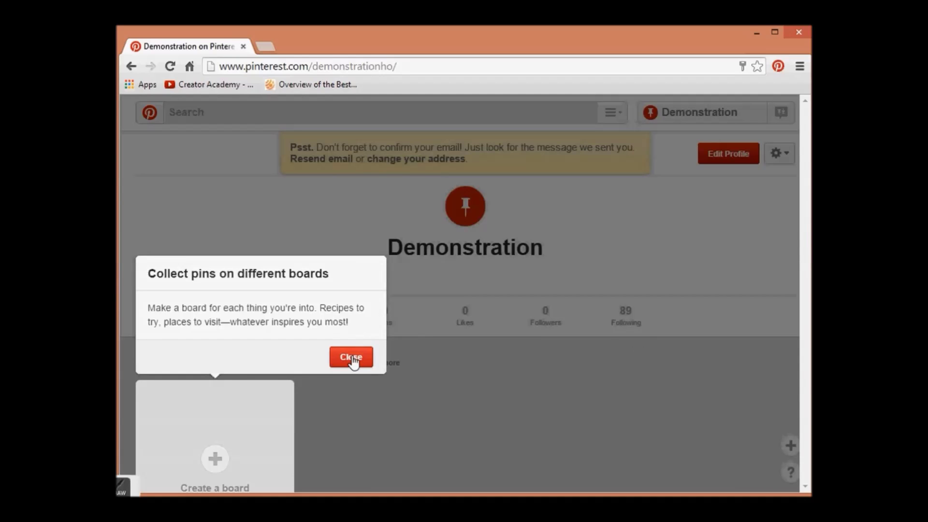
Step: Close the 'Collect pins on different boards' tip on the profile page
{"action": "left_click", "coordinate": [352, 358]}
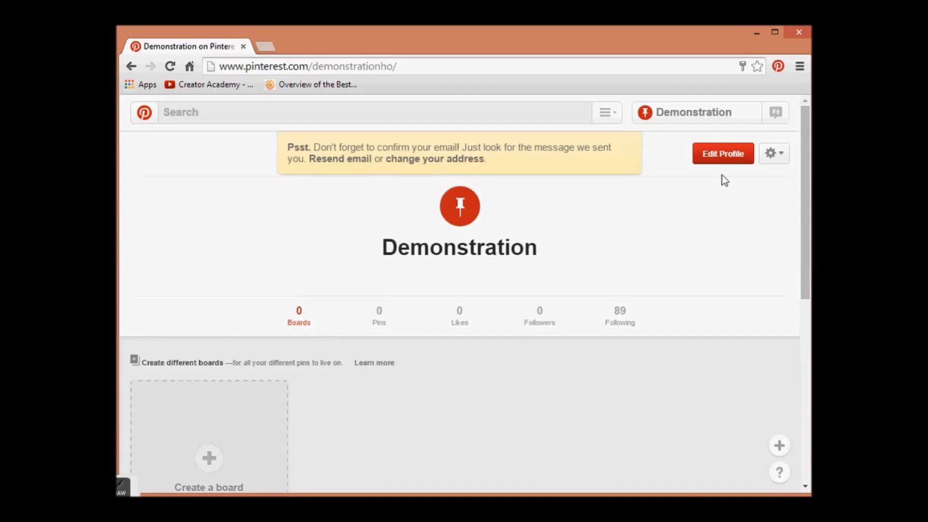